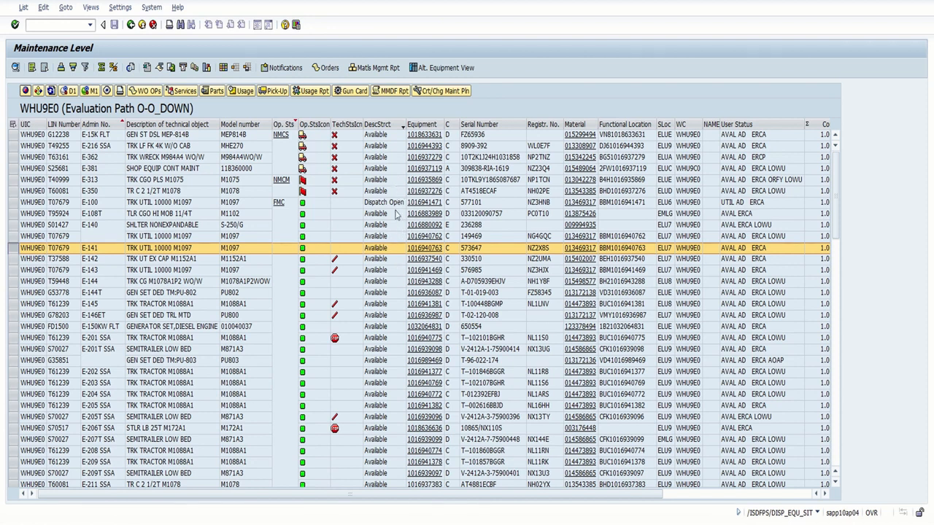
Scroll to equipment E-141 (TRK UTIL 10000 M1097) and select its row.
{"action": "scroll", "coordinate": [398, 243], "scroll_direction": "down", "scroll_amount": 5}
{"action": "scroll", "coordinate": [400, 244], "scroll_direction": "down", "scroll_amount": 10}
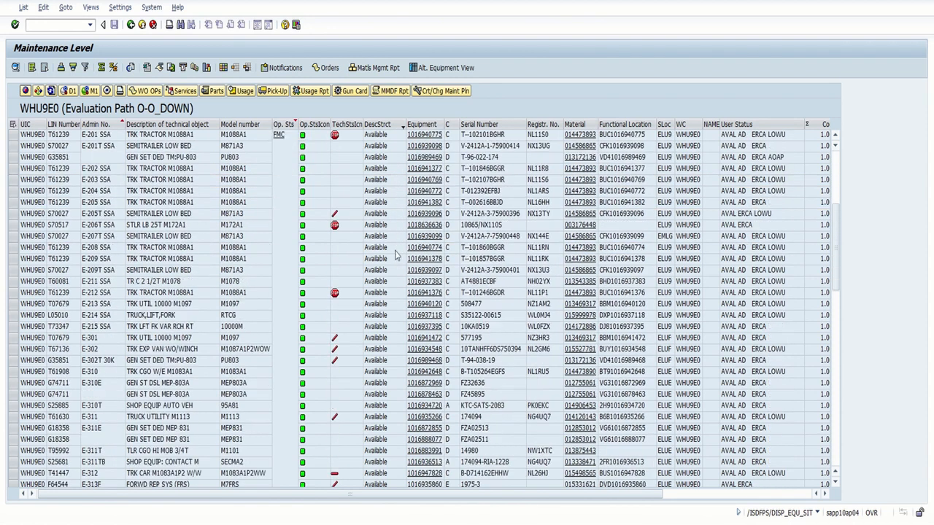
{"action": "scroll", "coordinate": [394, 252], "scroll_direction": "down", "scroll_amount": 3}
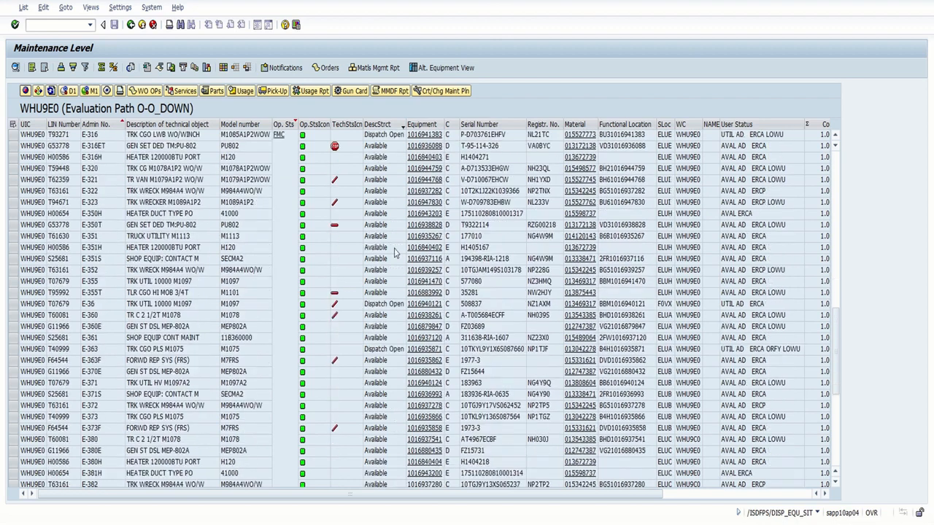
{"action": "scroll", "coordinate": [394, 252], "scroll_direction": "up", "scroll_amount": 18}
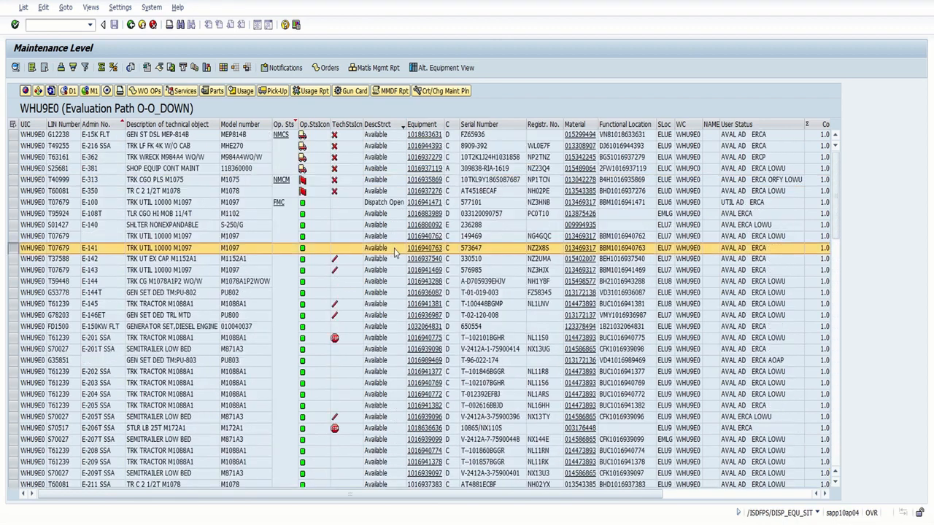
{"action": "left_click", "coordinate": [14, 251]}
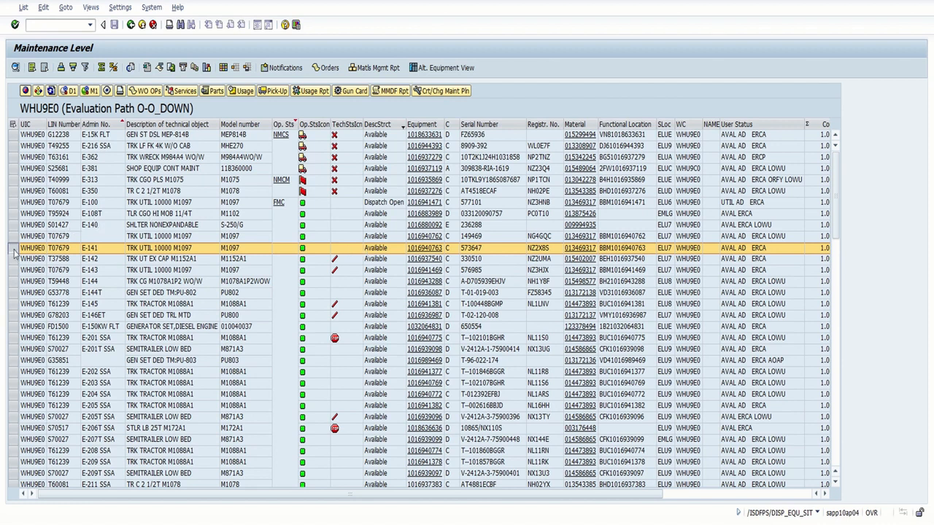
Start a D1 dispatch notification for E-141 with short text 'Tutorial Exercise'.
{"action": "left_click", "coordinate": [70, 90]}
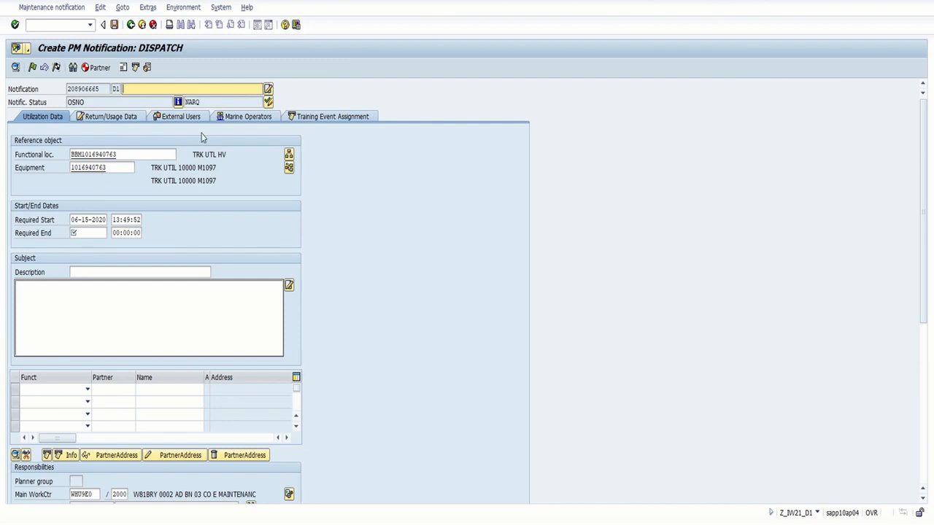
{"action": "left_click", "coordinate": [207, 89]}
{"action": "type", "text": "T"}
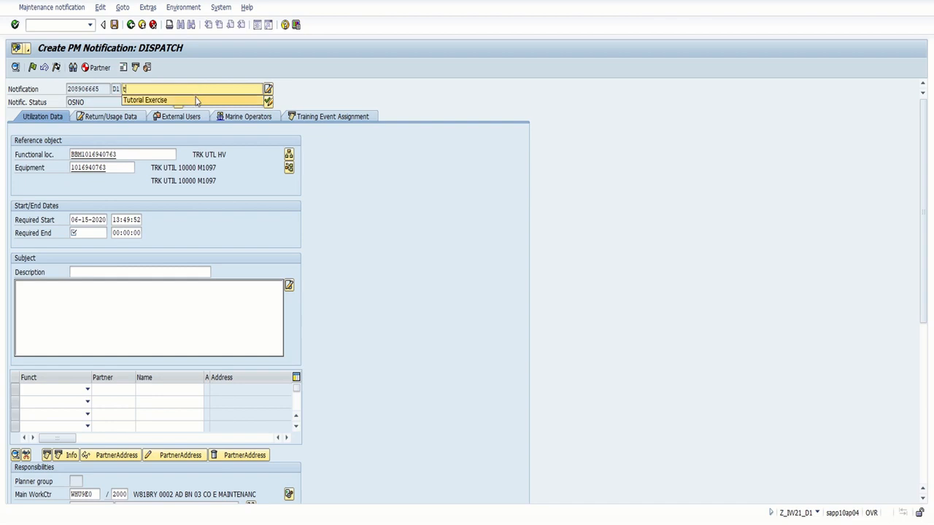
{"action": "left_click", "coordinate": [195, 97]}
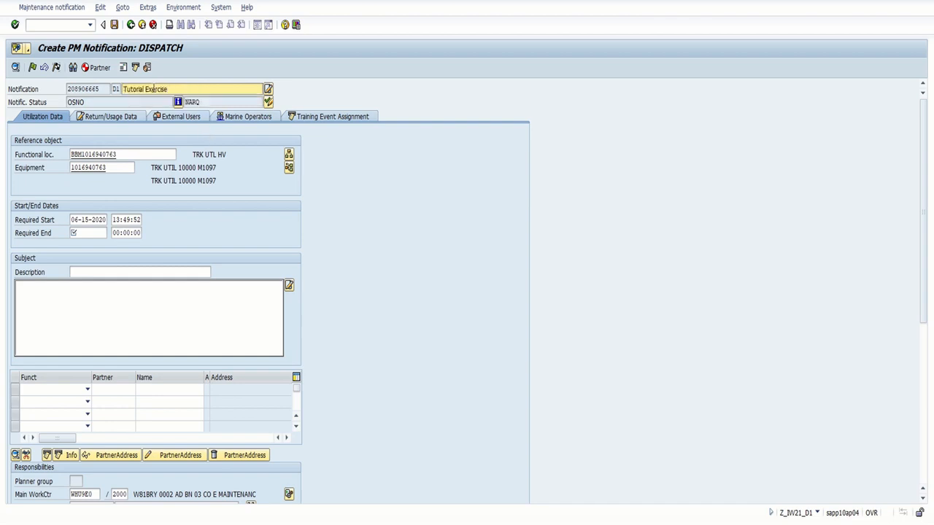
Set Required End to 06-20-2020 at 13:50:20 using the calendar and time picker.
{"action": "left_click", "coordinate": [83, 233]}
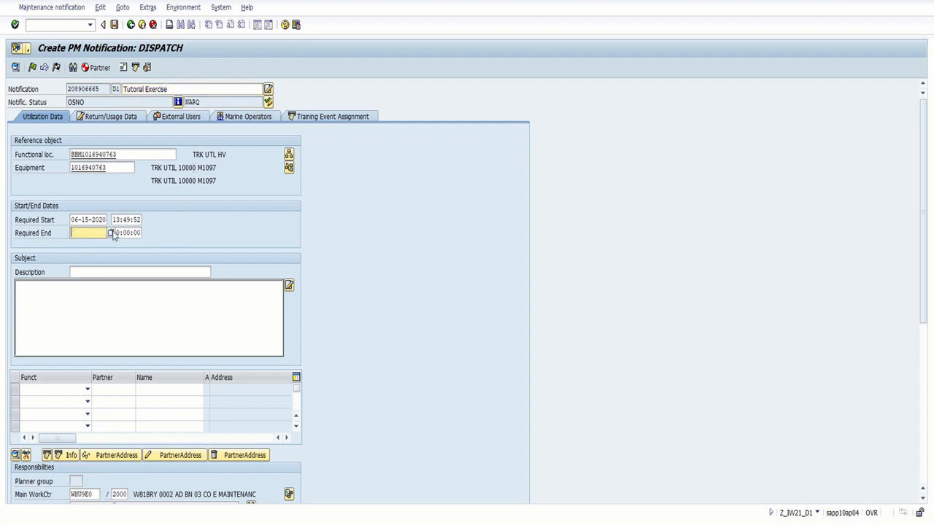
{"action": "left_click", "coordinate": [111, 233]}
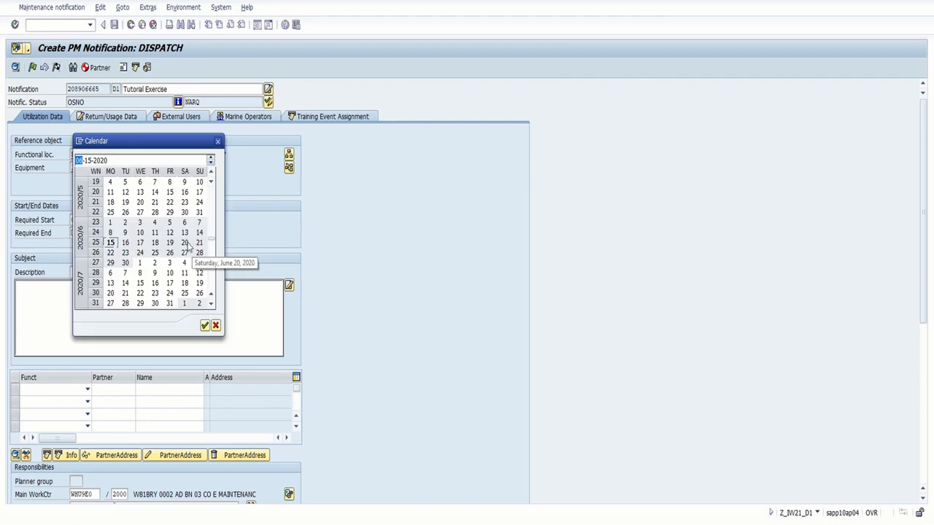
{"action": "double_click", "coordinate": [186, 243]}
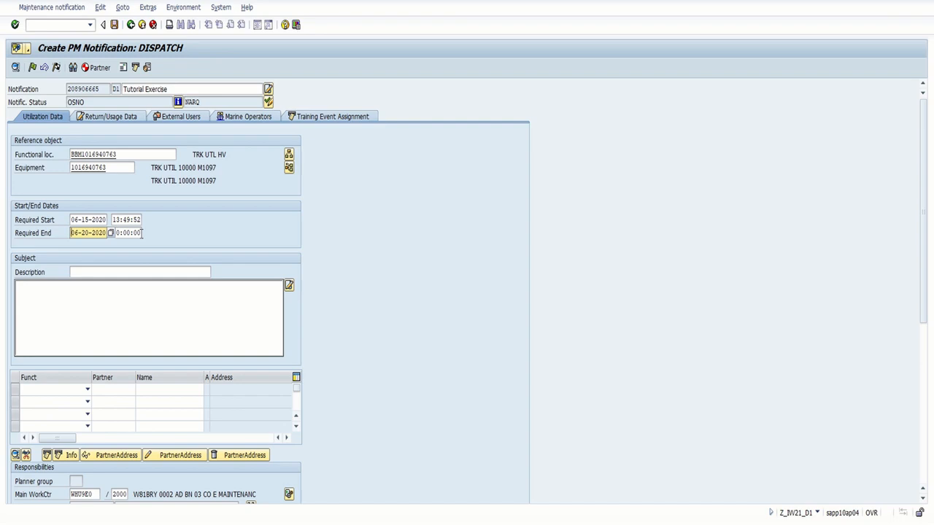
{"action": "left_click", "coordinate": [142, 233]}
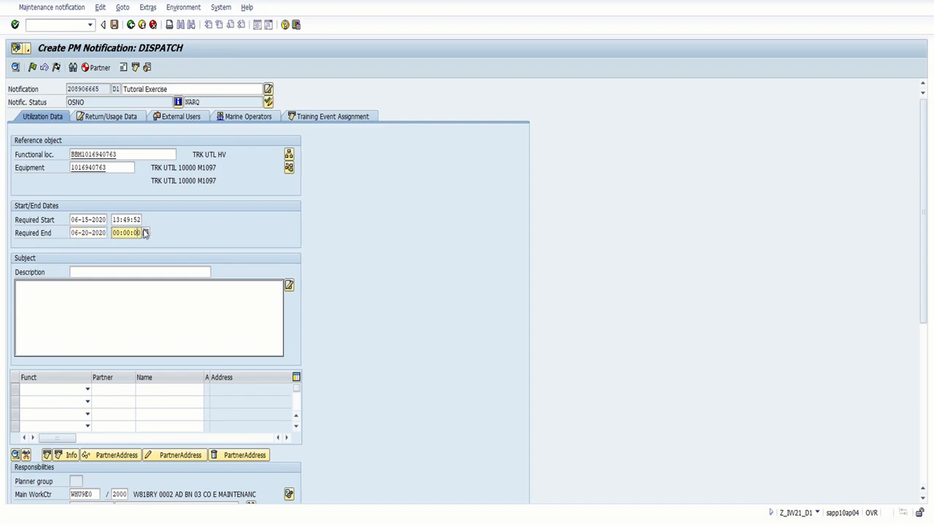
{"action": "left_click", "coordinate": [145, 233]}
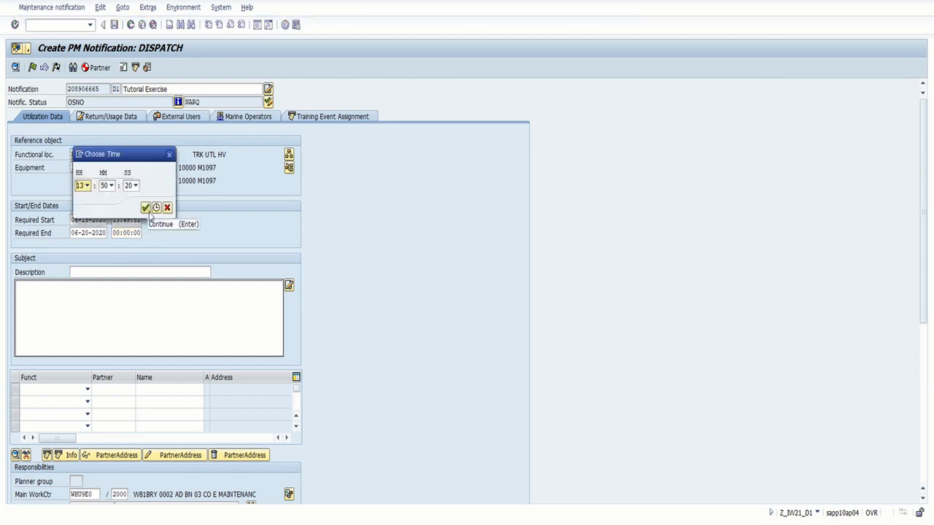
{"action": "left_click", "coordinate": [145, 208]}
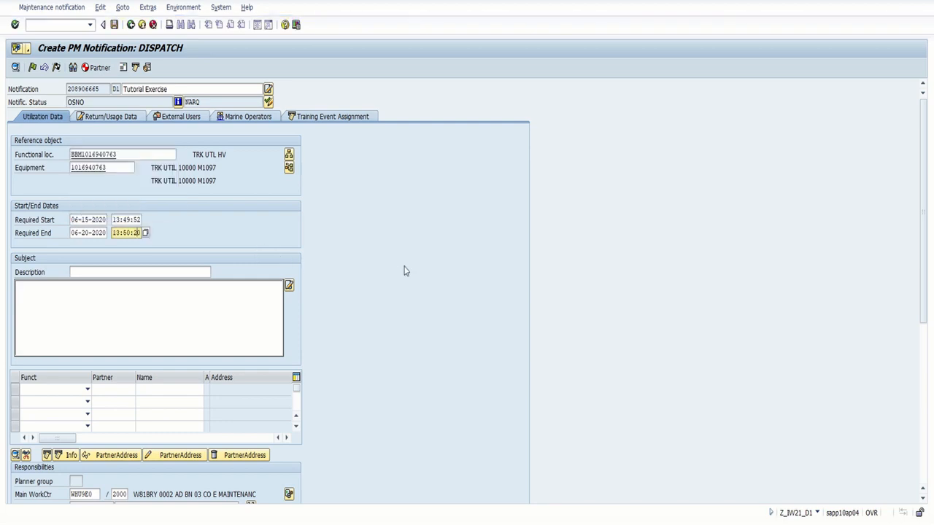
{"action": "scroll", "coordinate": [405, 270], "scroll_direction": "down", "scroll_amount": 3}
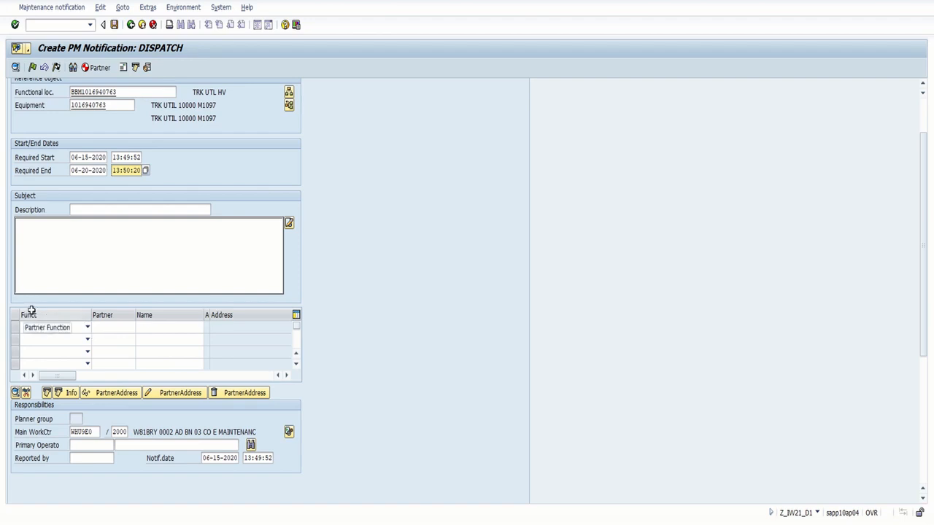
Add a D1 Primary Operator partner row by entering the operator's partner number.
{"action": "left_click", "coordinate": [87, 328]}
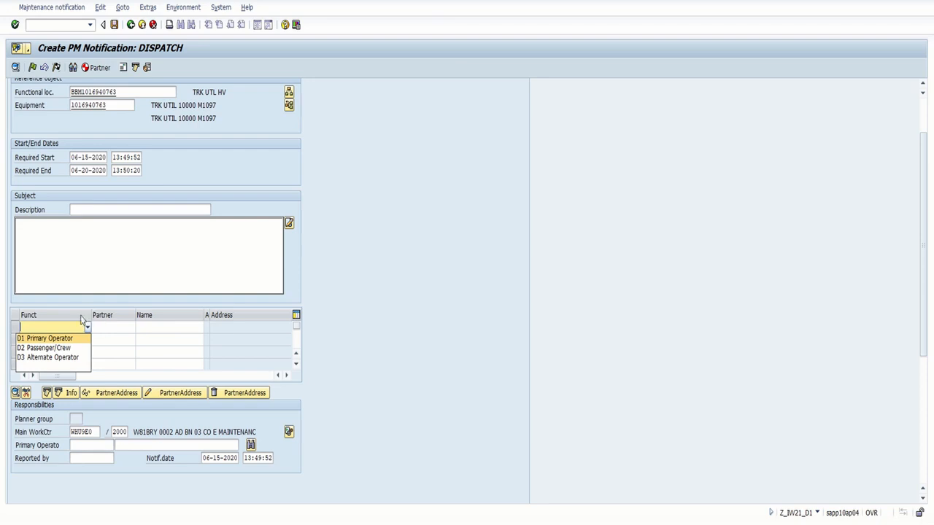
{"action": "left_click", "coordinate": [56, 341]}
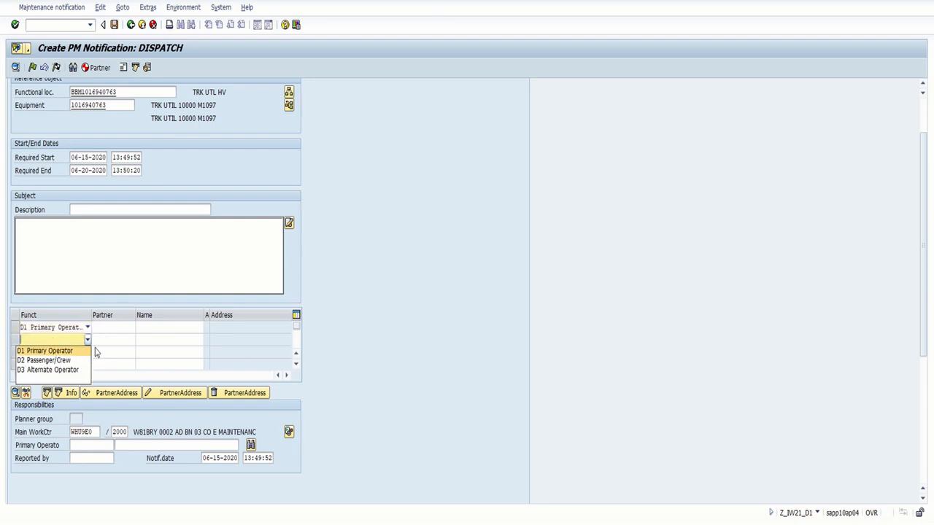
{"action": "left_click", "coordinate": [124, 327]}
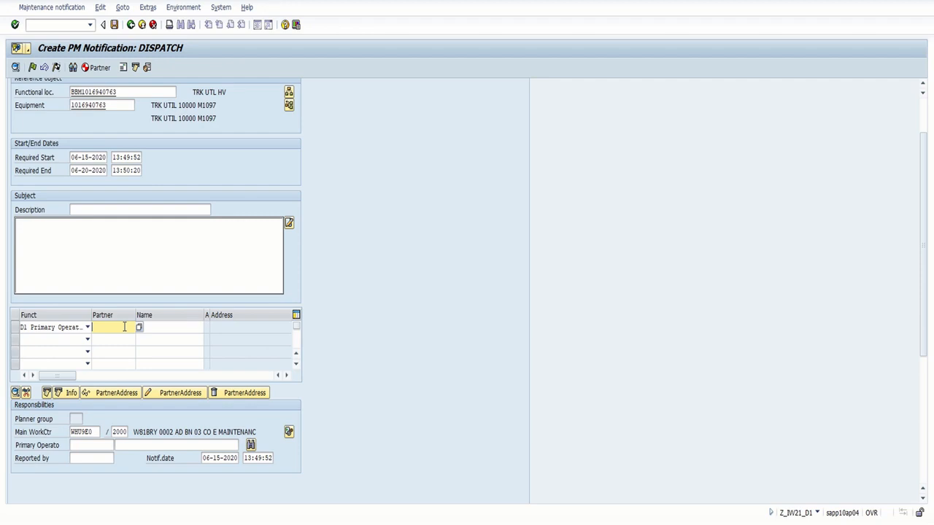
{"action": "left_click", "coordinate": [186, 327]}
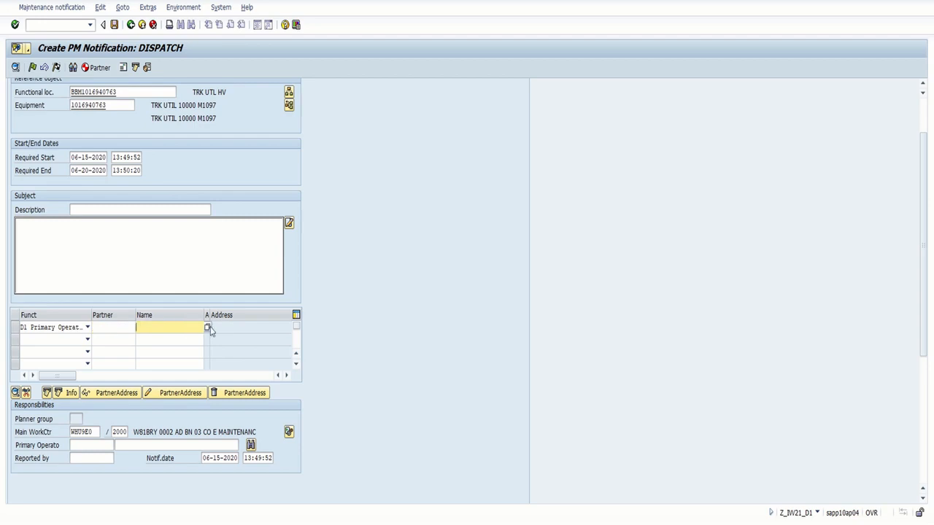
{"action": "left_click", "coordinate": [118, 328]}
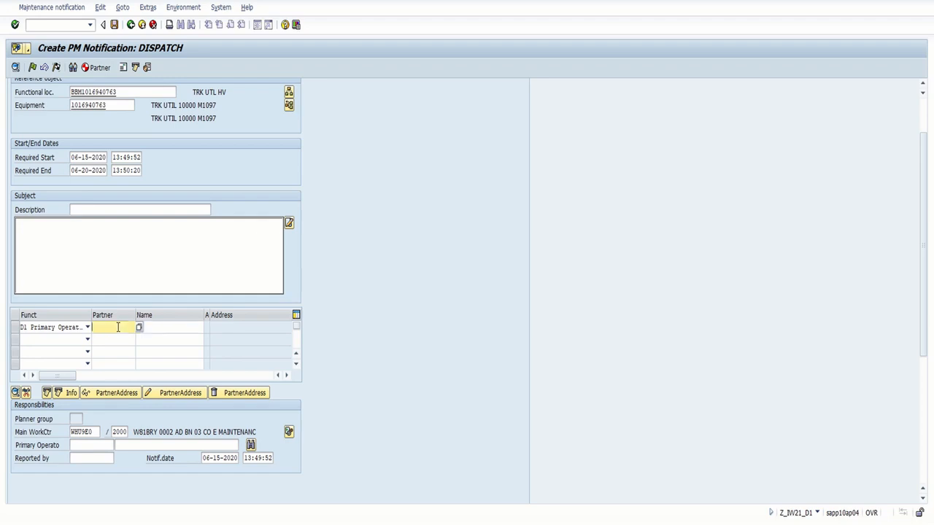
{"action": "key", "text": "Return"}
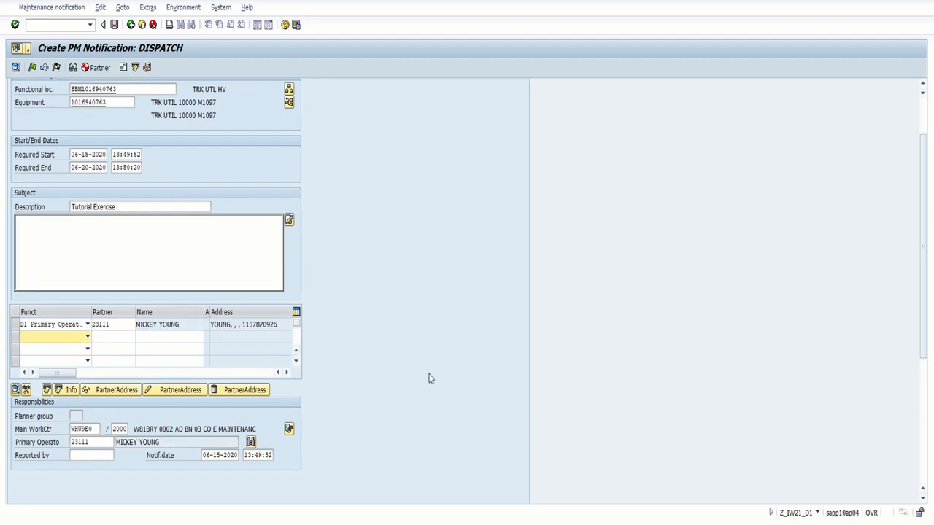
{"action": "scroll", "coordinate": [429, 378], "scroll_direction": "up", "scroll_amount": 3}
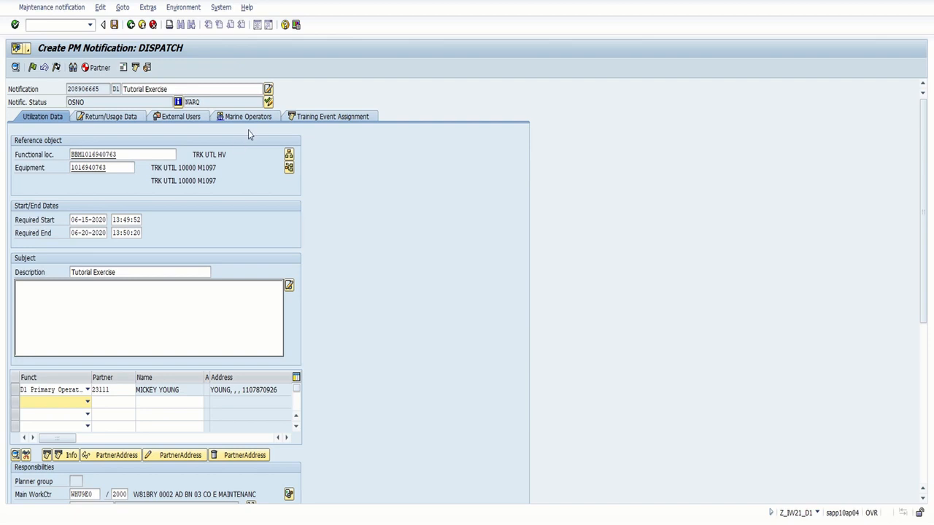
Confirm user status NARQ, put the notification in process, and acknowledge the operator-qualified message.
{"action": "left_click", "coordinate": [269, 101]}
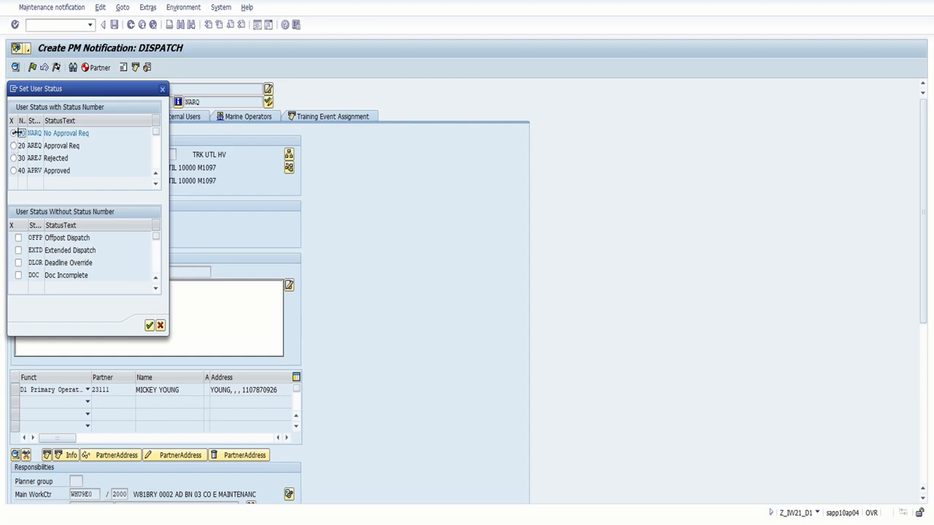
{"action": "left_click", "coordinate": [149, 325]}
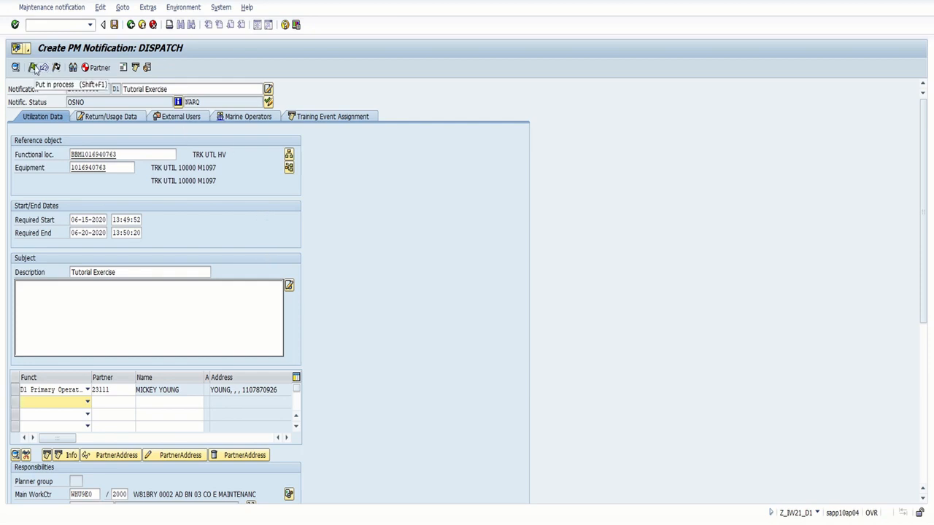
{"action": "left_click", "coordinate": [32, 67]}
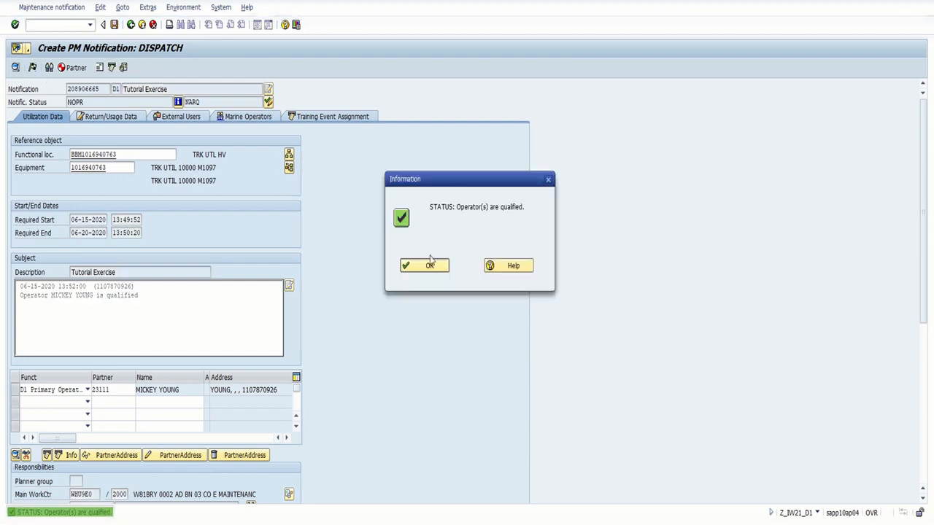
{"action": "left_click", "coordinate": [429, 268]}
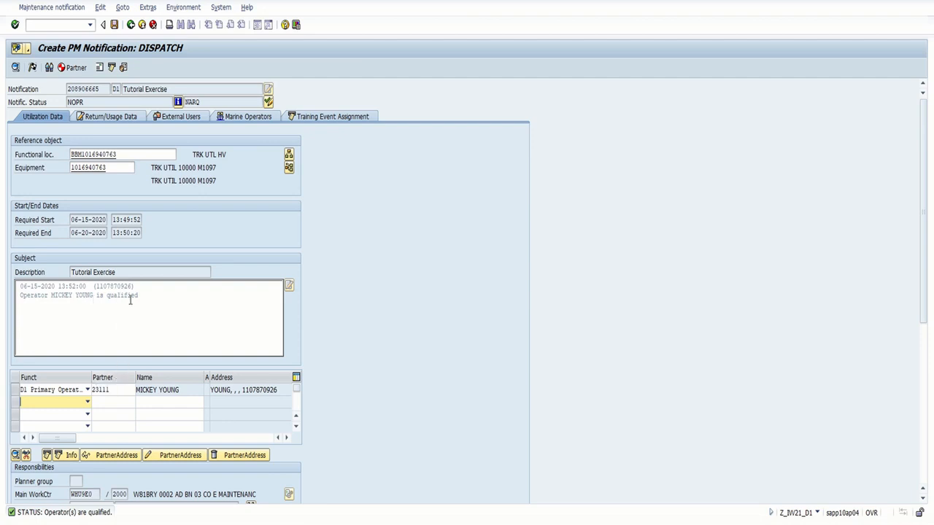
{"action": "left_click", "coordinate": [64, 403]}
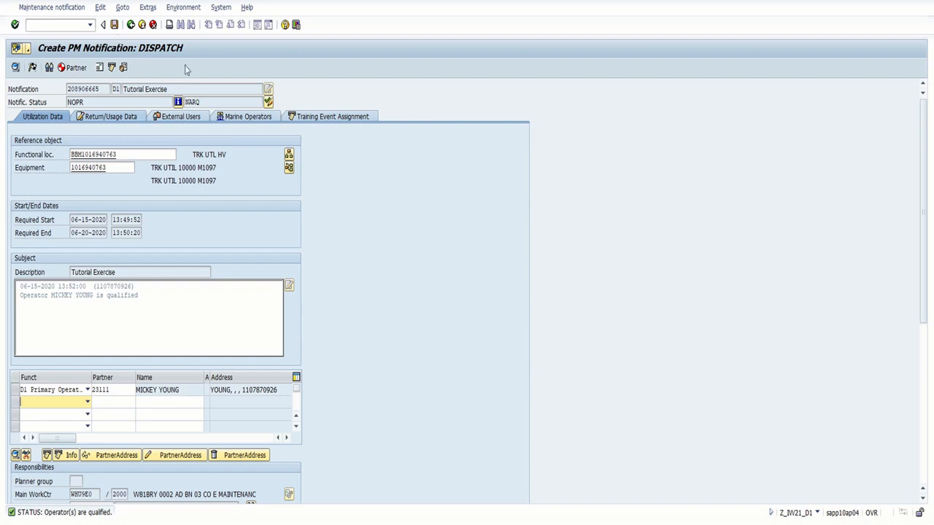
Save the dispatch notification, then refresh the Maintenance Level list to show Dispatch Open.
{"action": "left_click", "coordinate": [114, 25]}
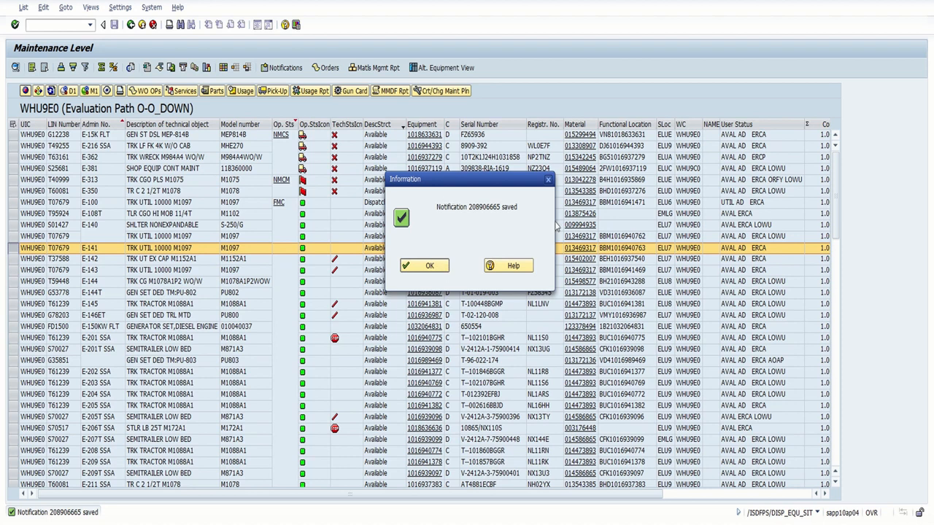
{"action": "left_click", "coordinate": [426, 266]}
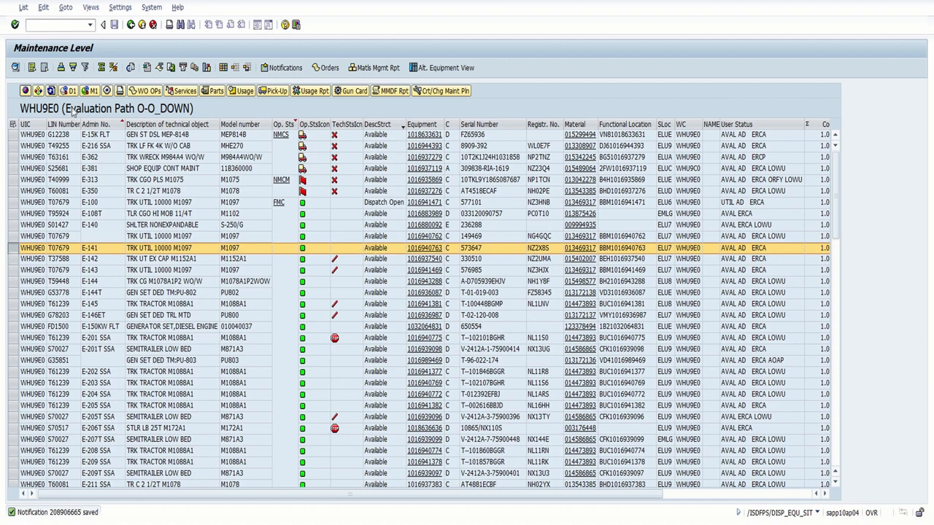
{"action": "left_click", "coordinate": [51, 90]}
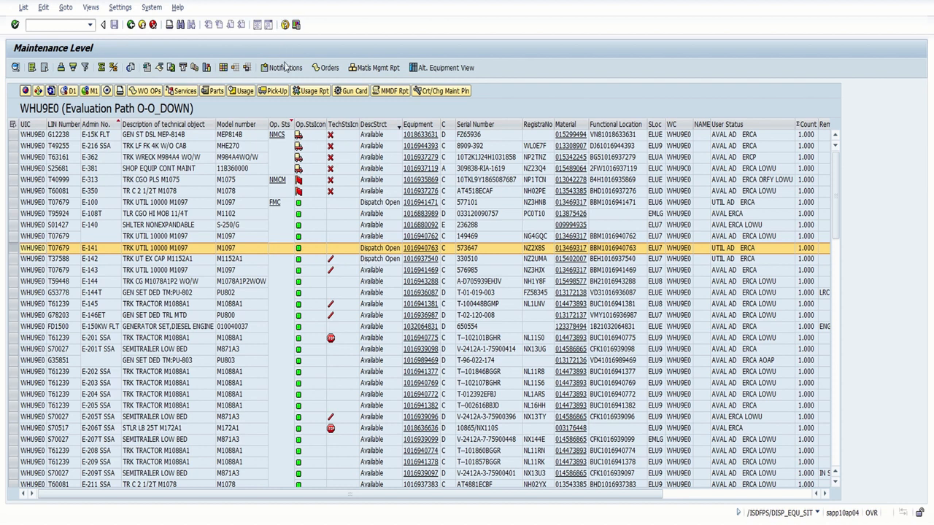
Open E-141's notification for change with All types, then resave it with Ctrl+S.
{"action": "left_click", "coordinate": [285, 68]}
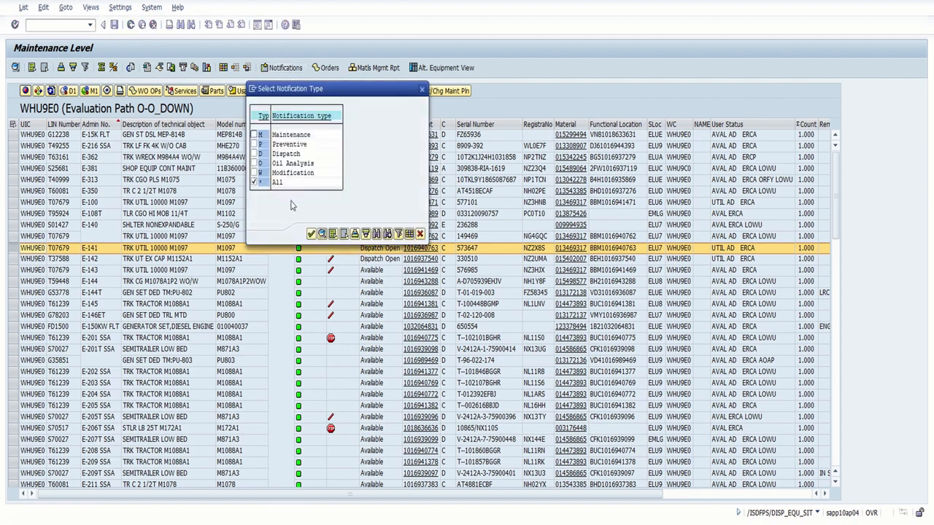
{"action": "left_click", "coordinate": [311, 234]}
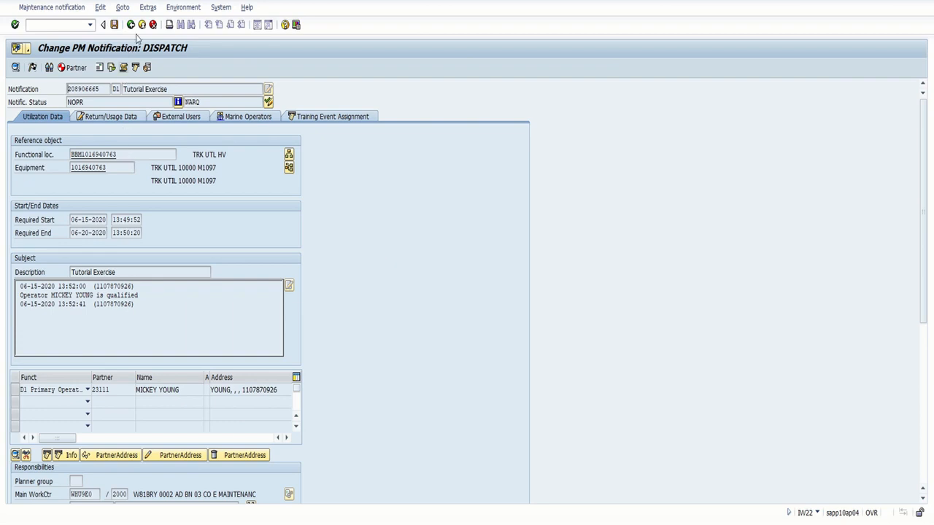
{"action": "key", "text": "ctrl+s"}
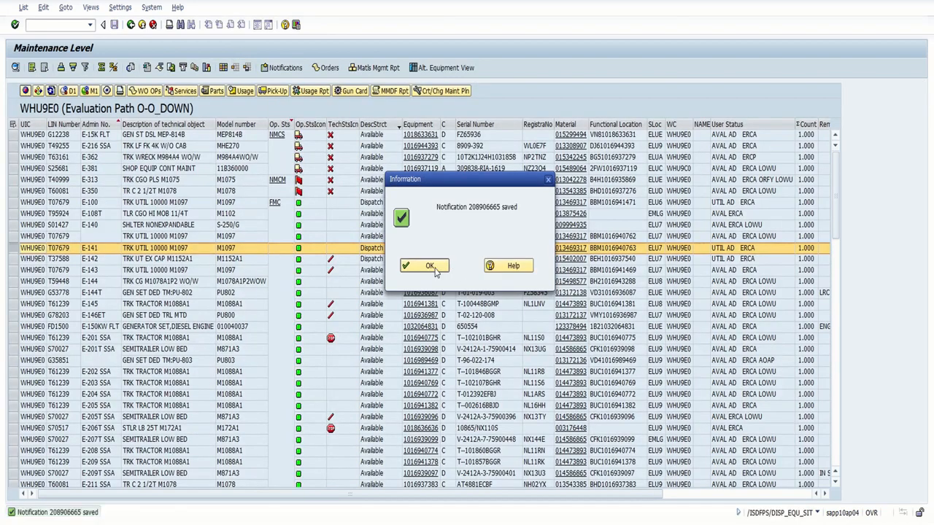
{"action": "left_click", "coordinate": [428, 267]}
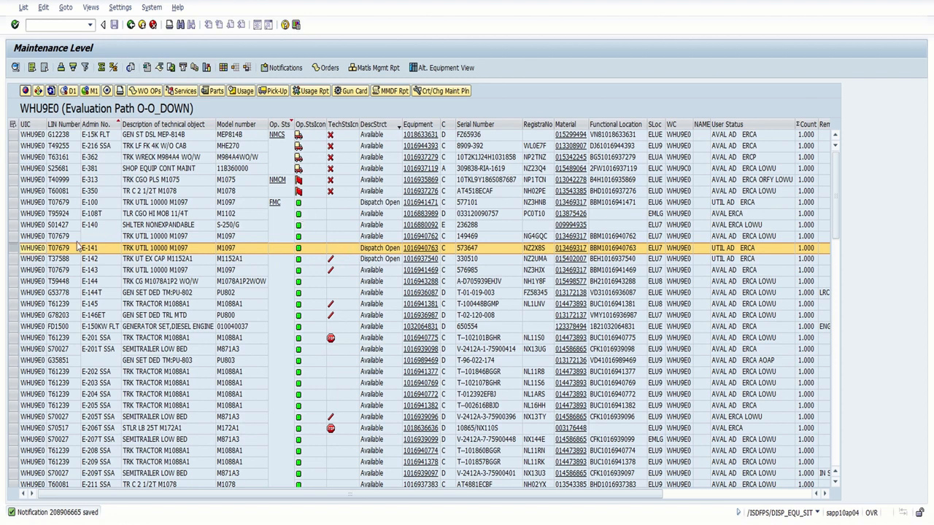
{"action": "key", "text": "ctrl+p"}
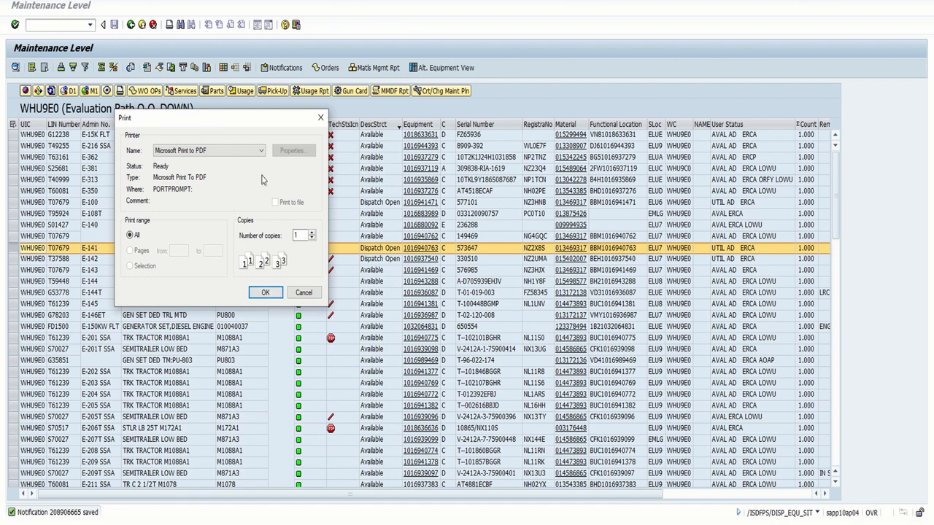
{"action": "left_click", "coordinate": [261, 150]}
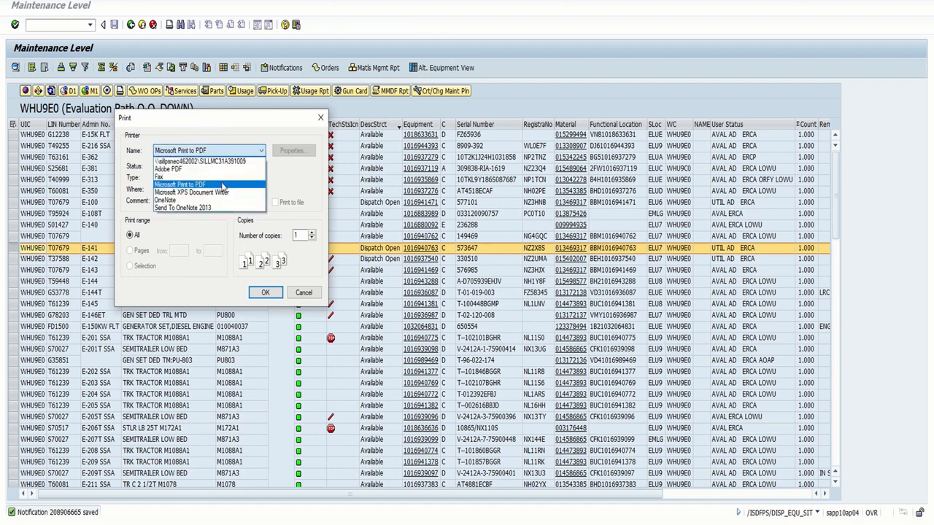
{"action": "left_click", "coordinate": [257, 188]}
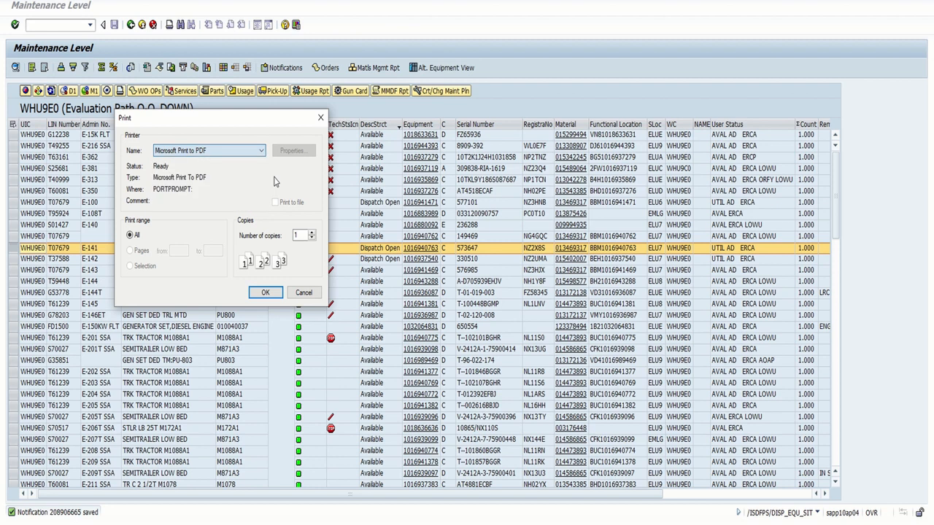
{"action": "left_click", "coordinate": [296, 294]}
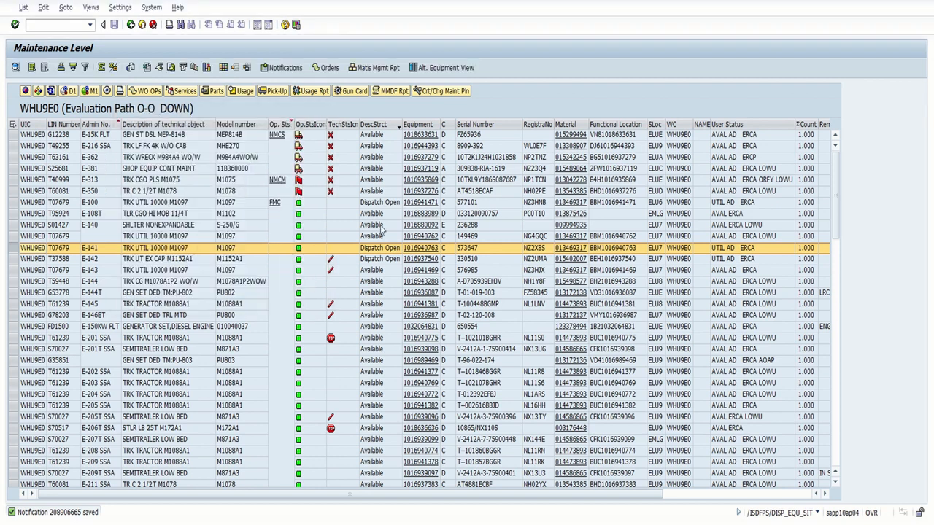